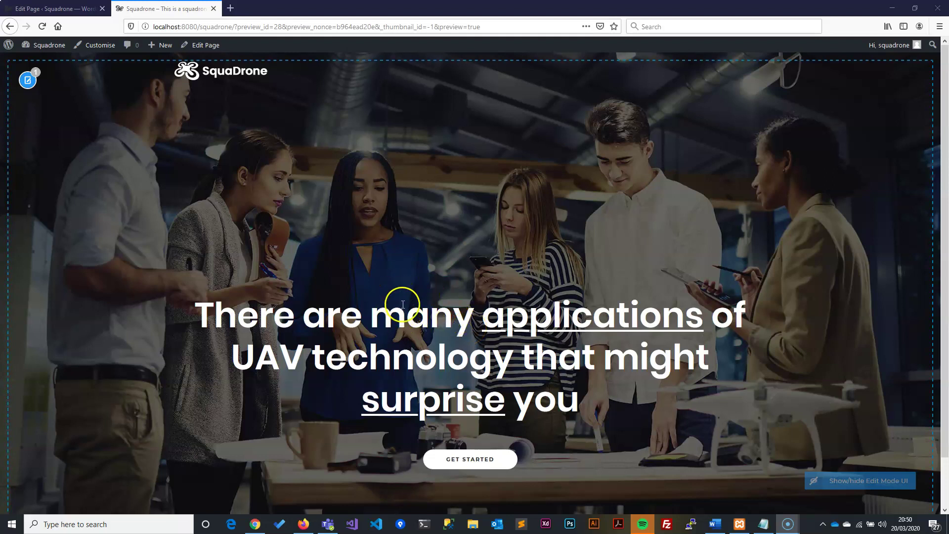
Step: Leave the Squadrone front-page preview for the Menus admin page via the Squadrone admin-bar dropdown
scroll(389, 258, "down", 2)
scroll(388, 258, "up", 2)
mouse_move(53, 52)
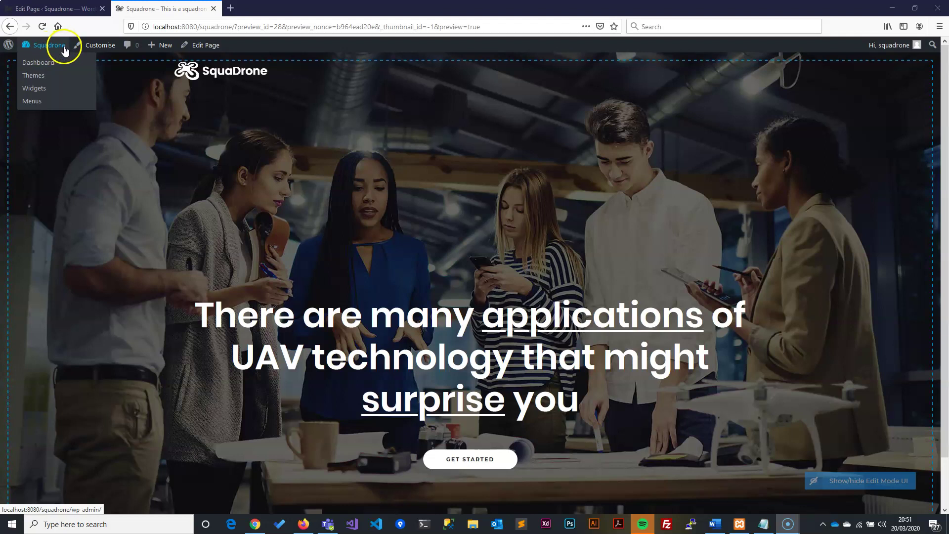
left_click(44, 102)
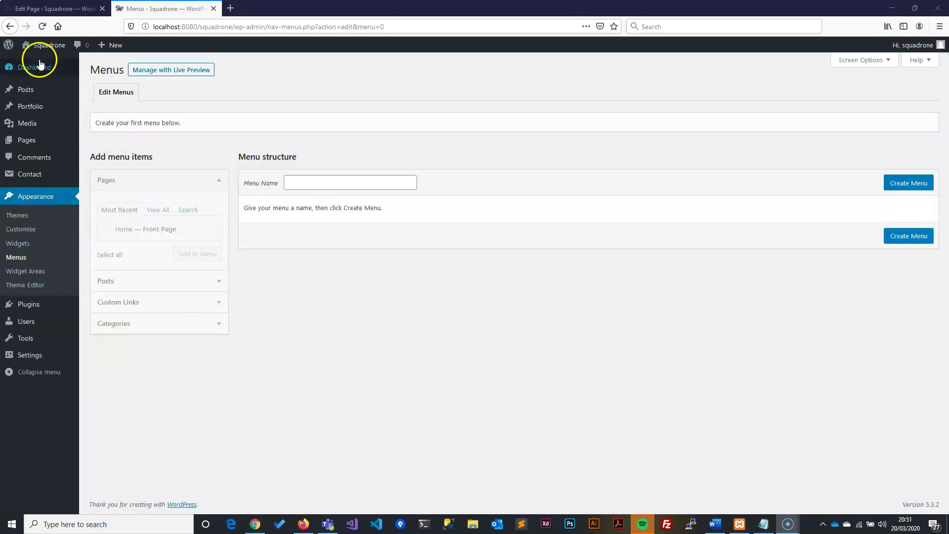
Step: Name a new menu 'Main menu' and create it
mouse_move(38, 66)
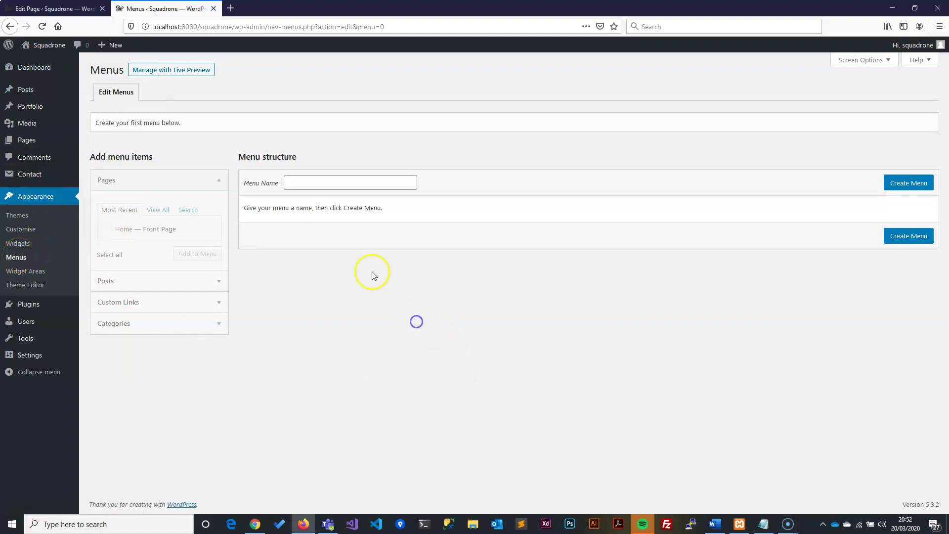
left_click(301, 182)
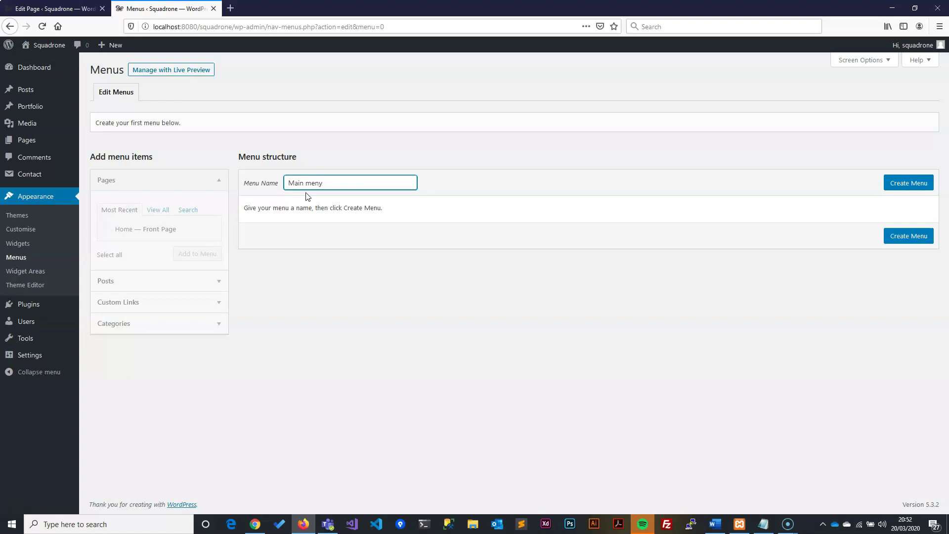
left_click(909, 183)
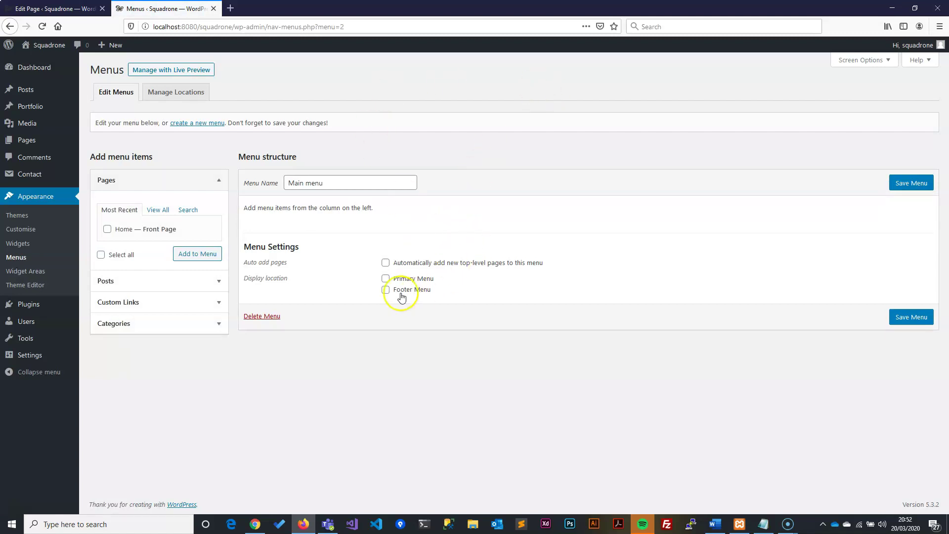
Step: Assign Main menu to Primary Menu, save it, add the Home page, and bring up the Word site map
left_click(385, 279)
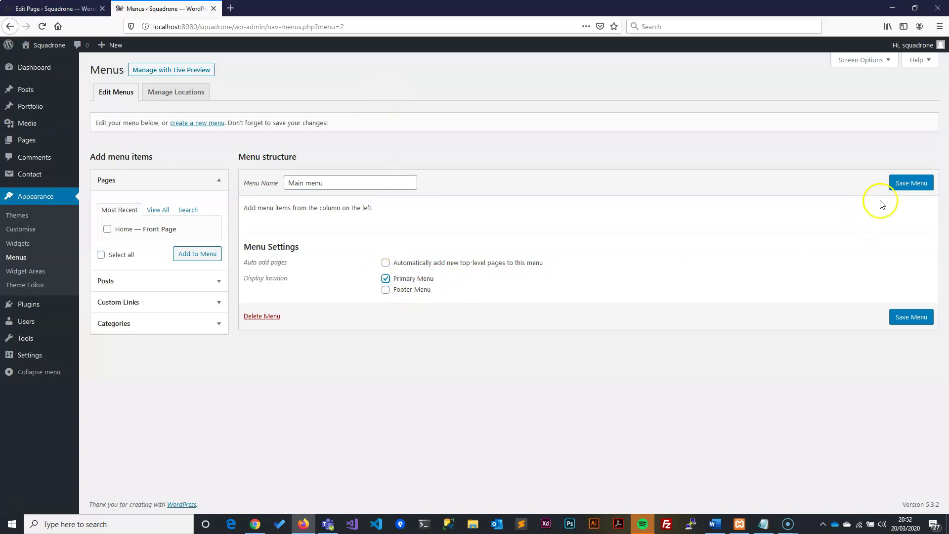
left_click(905, 185)
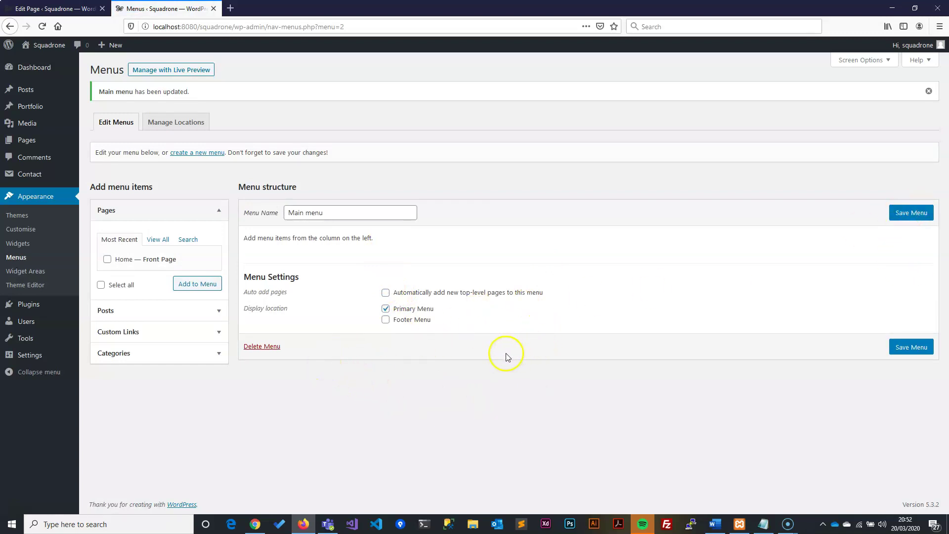
left_click(108, 259)
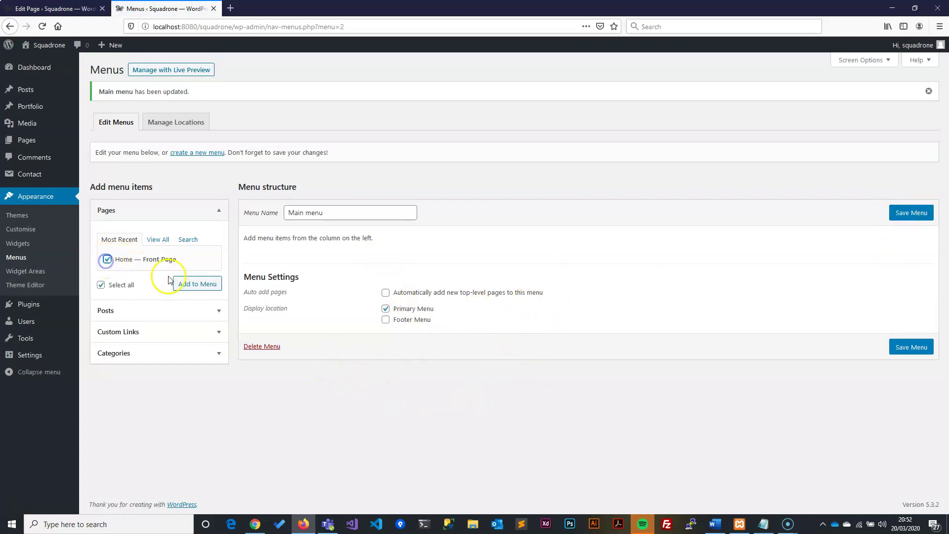
left_click(191, 291)
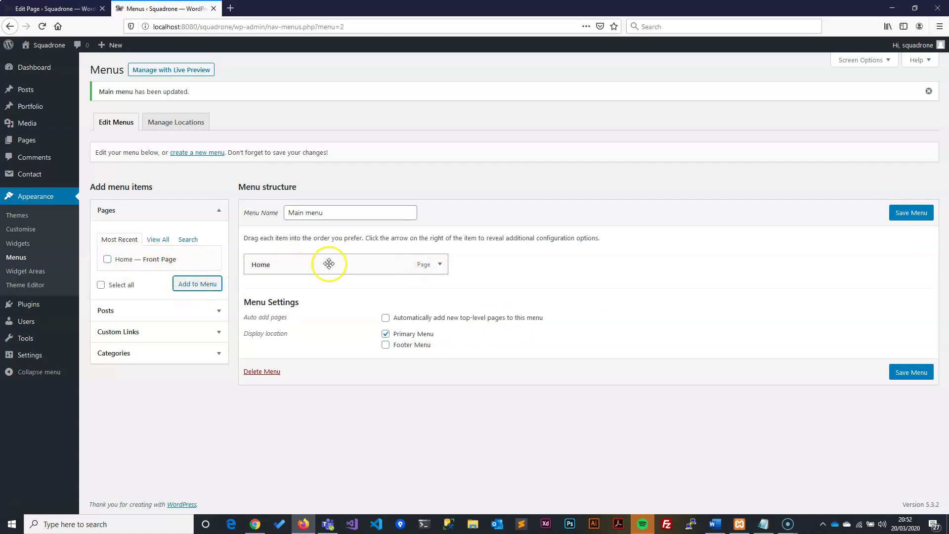
left_click(716, 526)
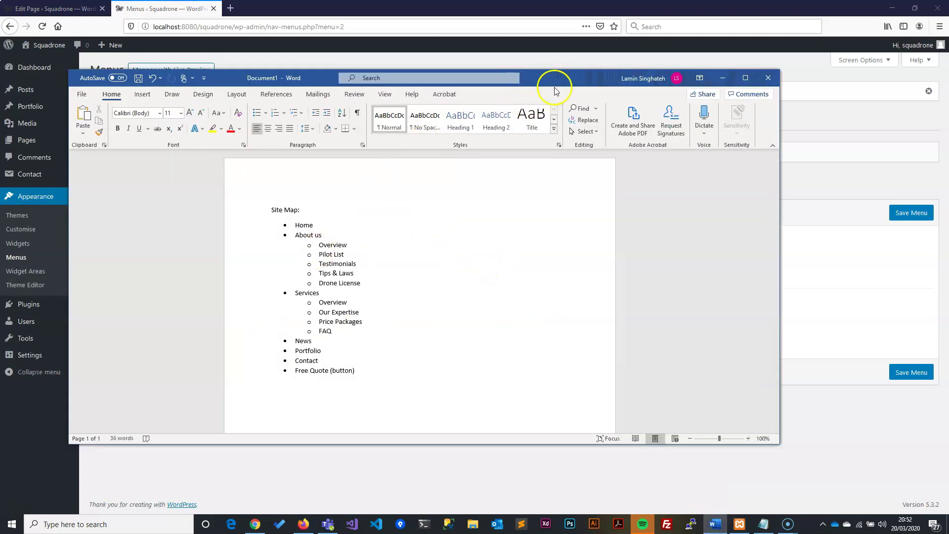
Step: Copy the About us entry from the Word site map and return to WordPress
left_click_drag(555, 88, 660, 117)
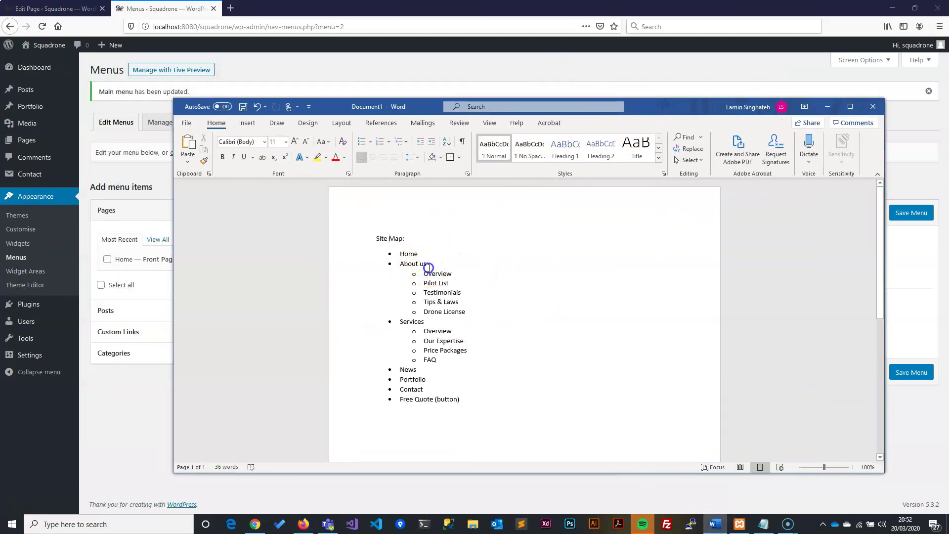
triple_click(402, 266)
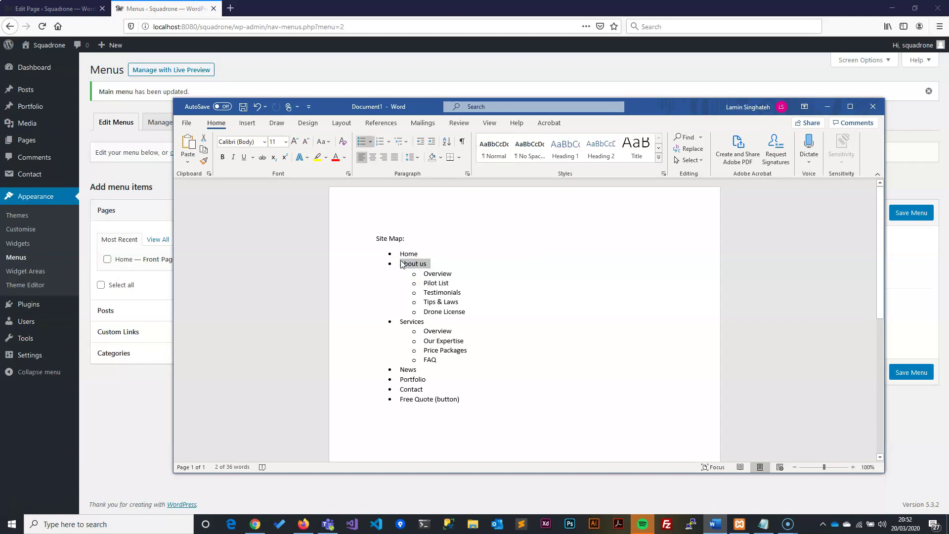
left_click(167, 402)
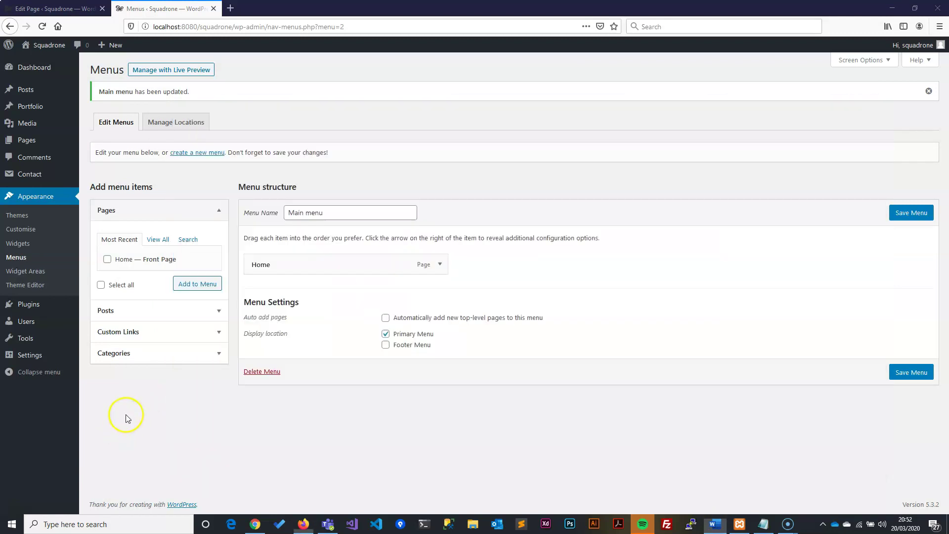
Step: Add an About us custom link with URL # to Main menu
left_click(113, 335)
left_click(186, 284)
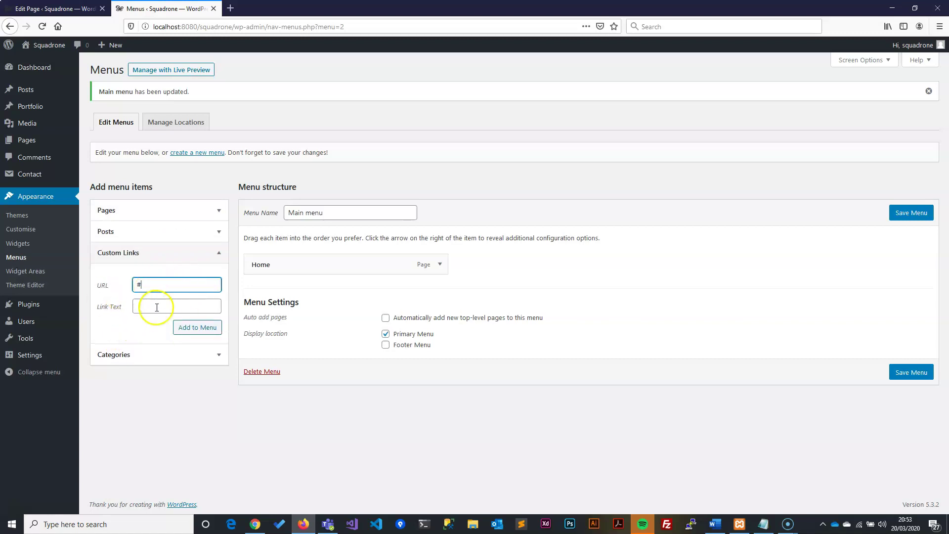
left_click(156, 307)
left_click(154, 306)
key("BackSpace")
key("BackSpace")
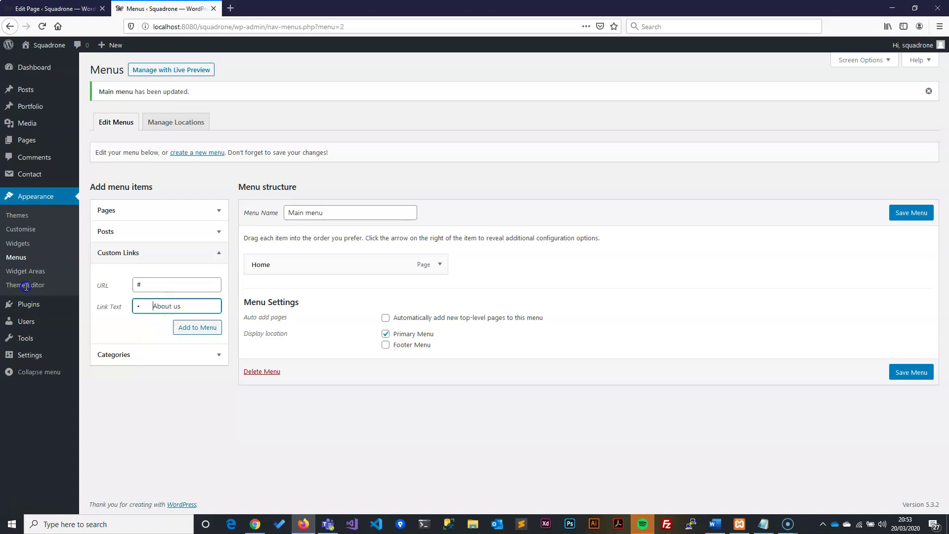
left_click(188, 328)
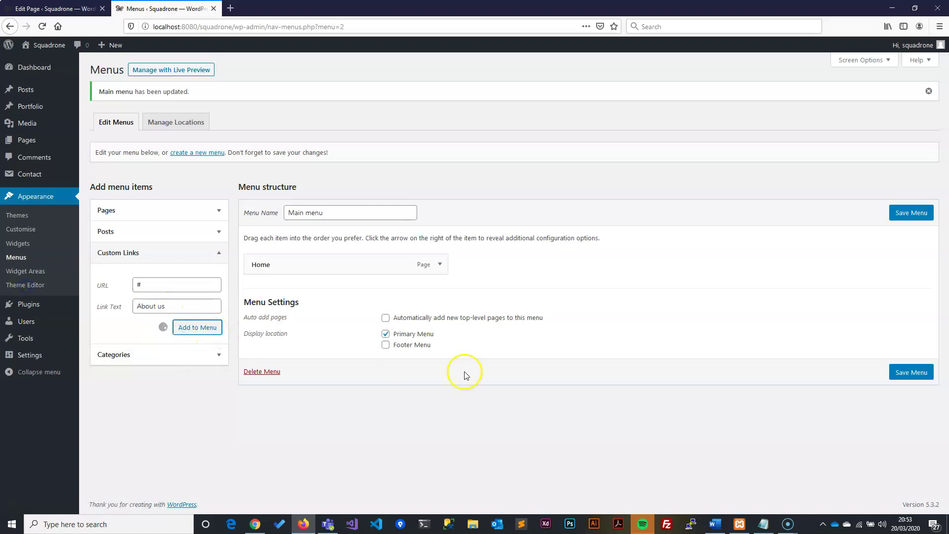
Step: Add Overview, copied from the Word site map, as a custom link pointing to #
left_click(715, 523)
double_click(437, 275)
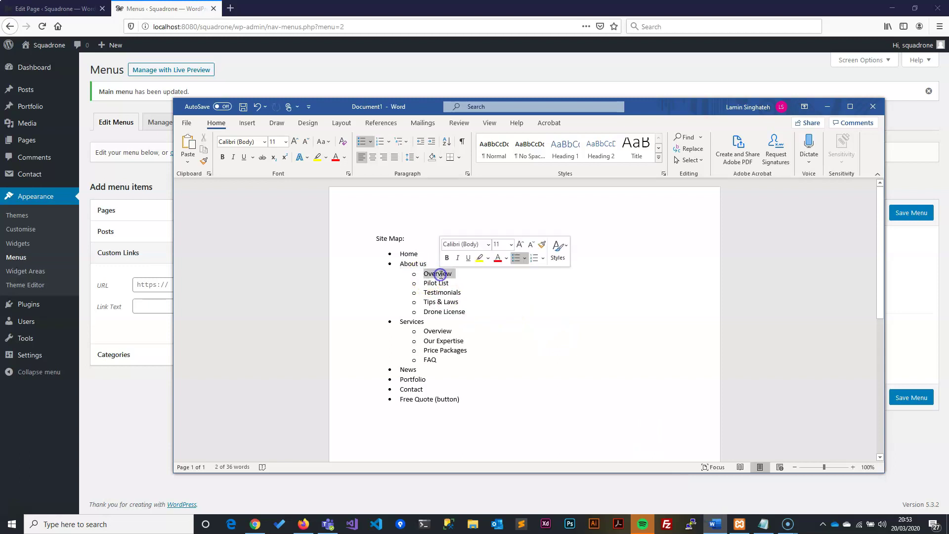
left_click(172, 287)
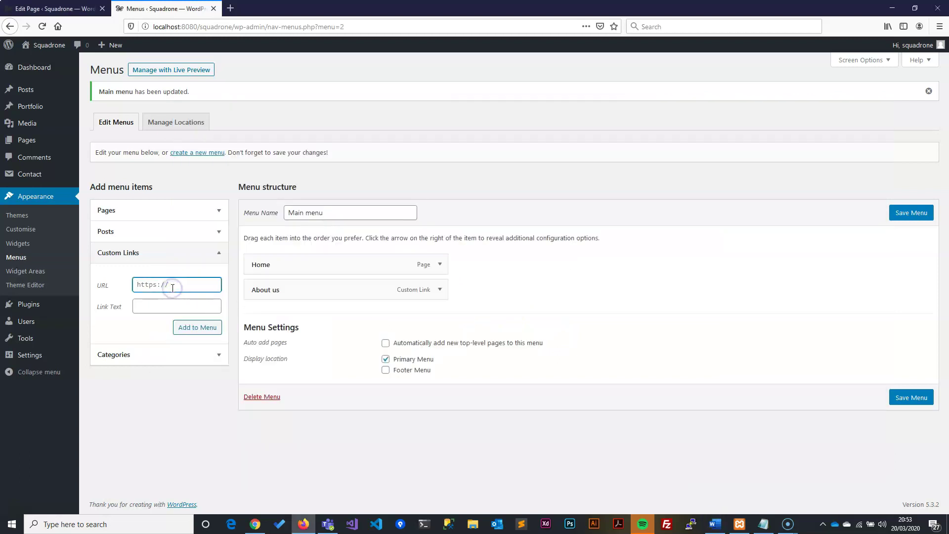
type("#")
key("Tab")
type("o\tOverview")
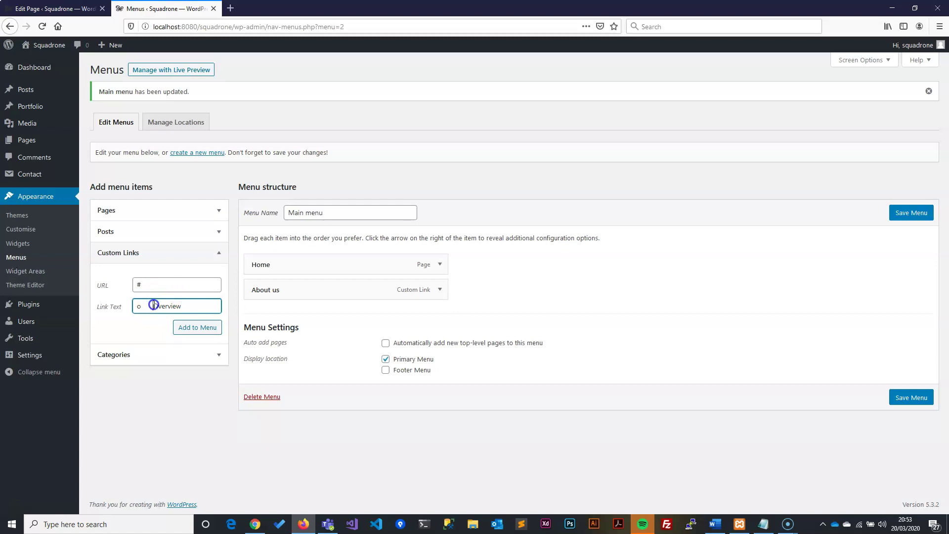
left_click_drag(153, 306, 134, 306)
key("BackSpace")
left_click(198, 329)
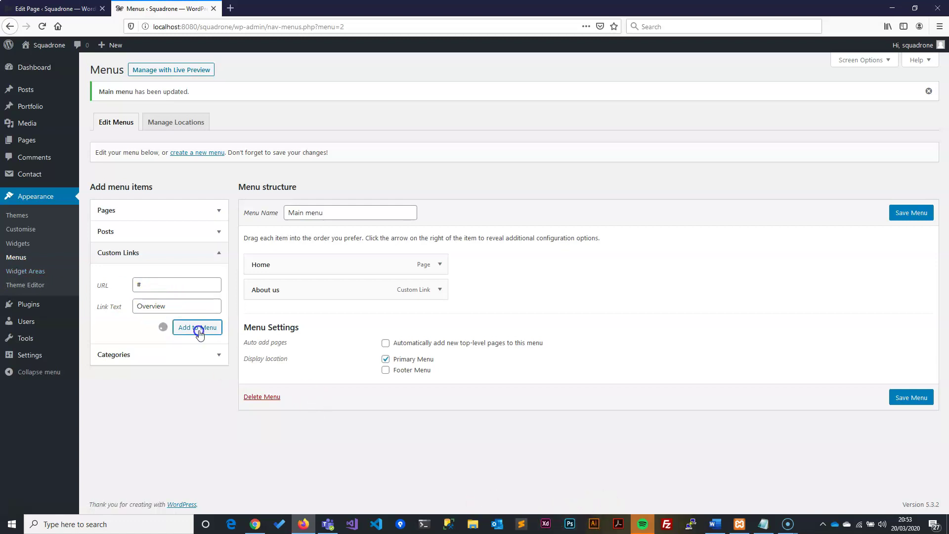
Step: Add the Pilot List, Testimonials and Tips & Laws custom links pointing to #
left_click(715, 524)
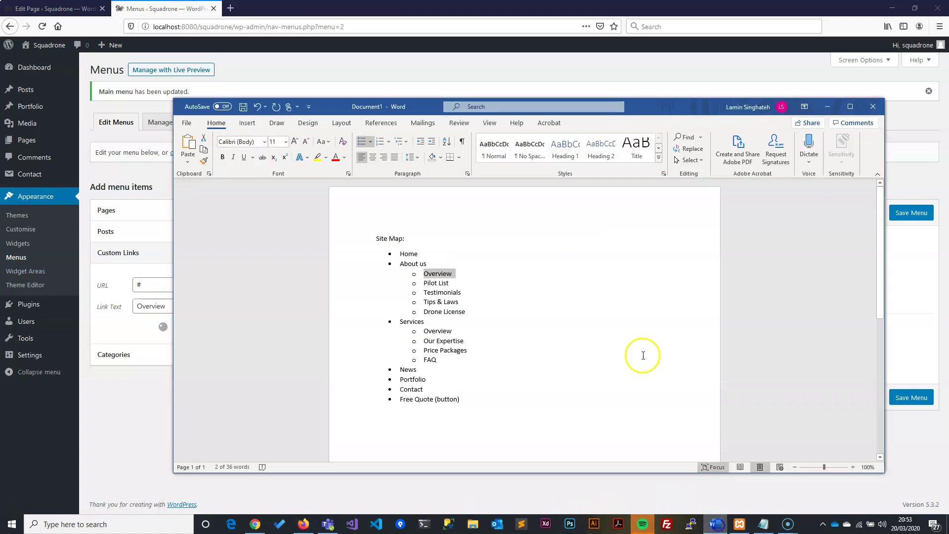
triple_click(436, 283)
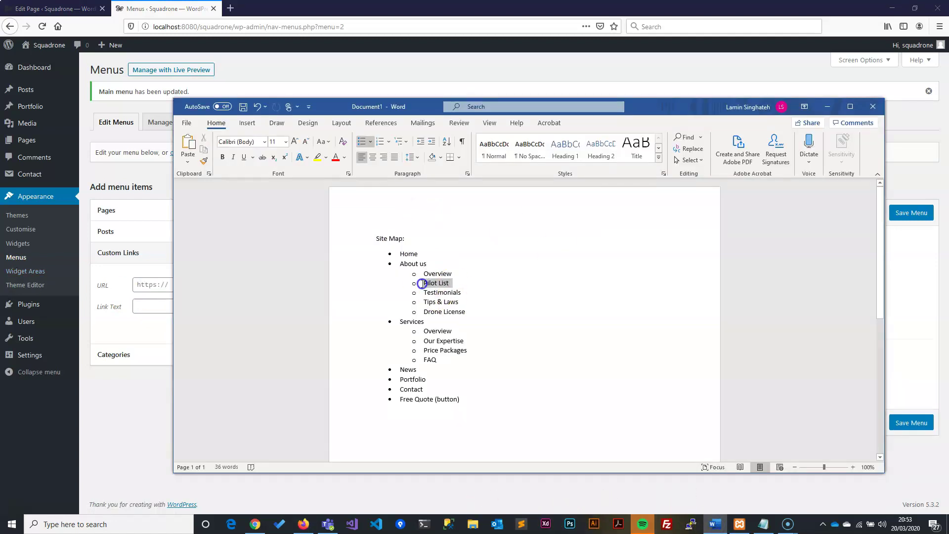
left_click(153, 316)
left_click(140, 280)
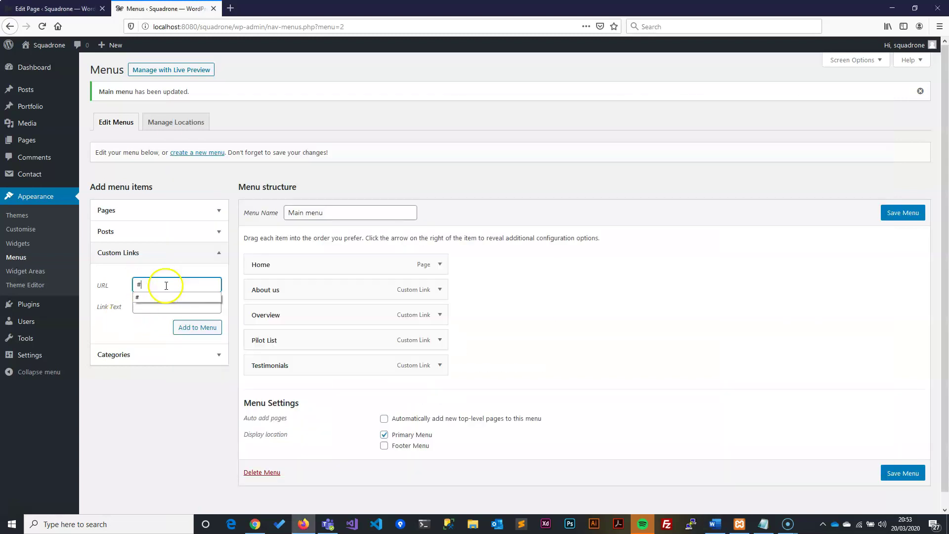
type("#")
left_click(157, 311)
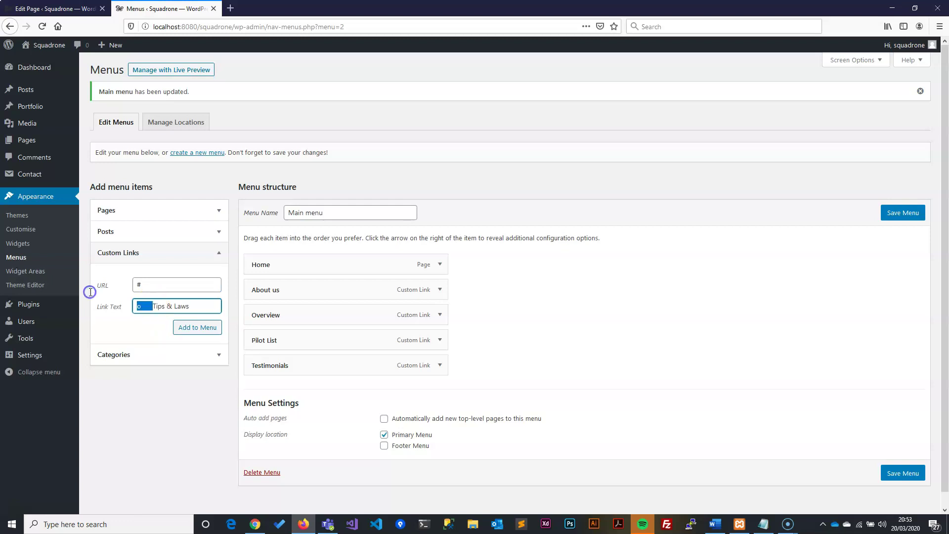
key("BackSpace")
left_click(193, 324)
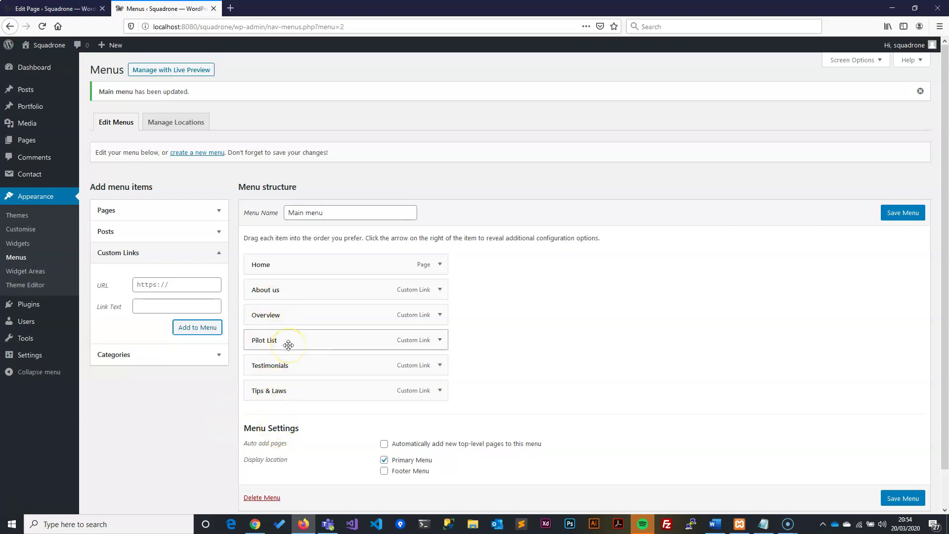
left_click(211, 429)
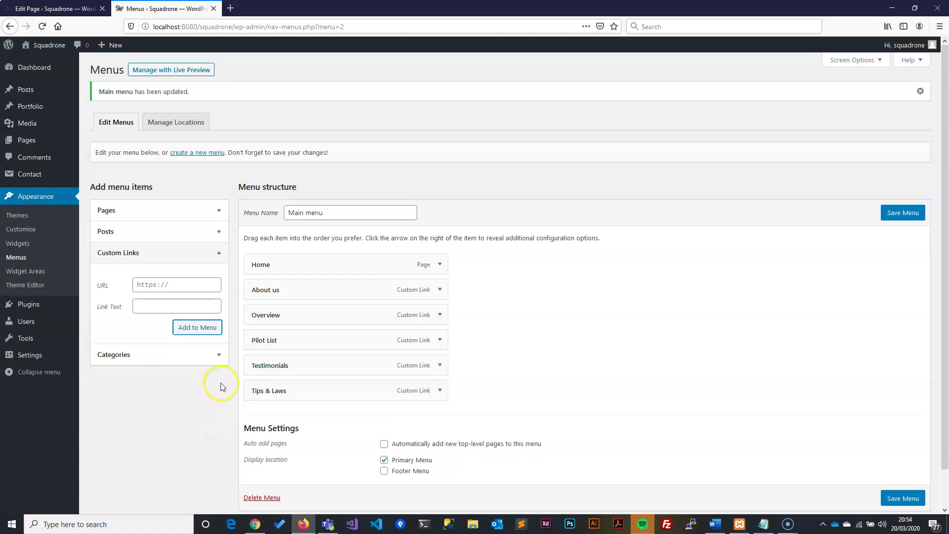
Step: In the Word site map, clear the Tips & Laws highlight and select the Free Quote (button) line
left_click(721, 528)
left_click(546, 337)
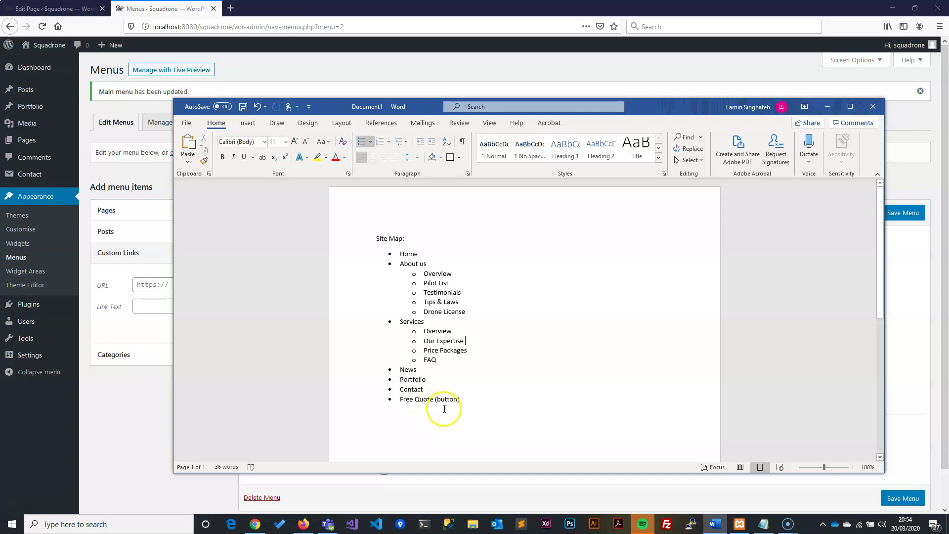
left_click_drag(460, 399, 434, 399)
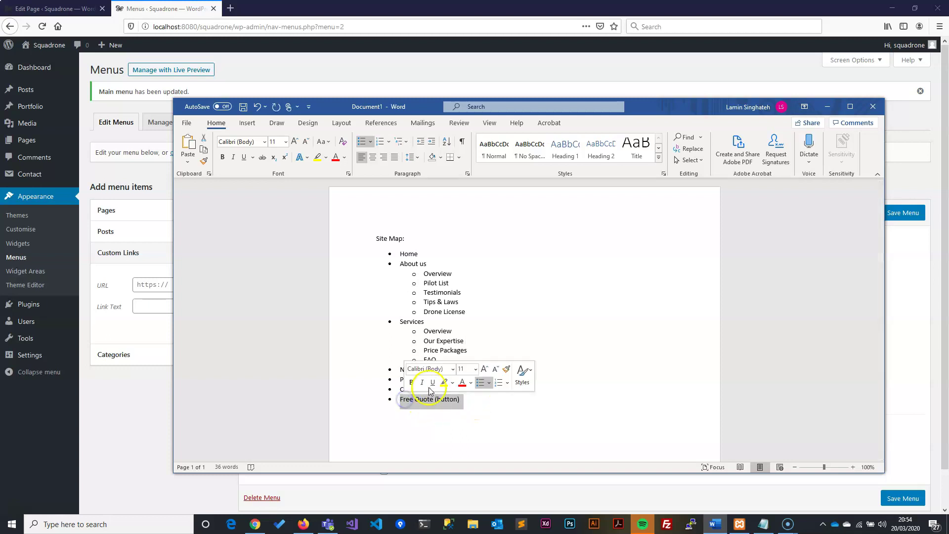
Step: Colour the site-map items Home through Contact red, leaving Free Quote (button) black
left_click(413, 400)
left_click_drag(403, 398, 460, 395)
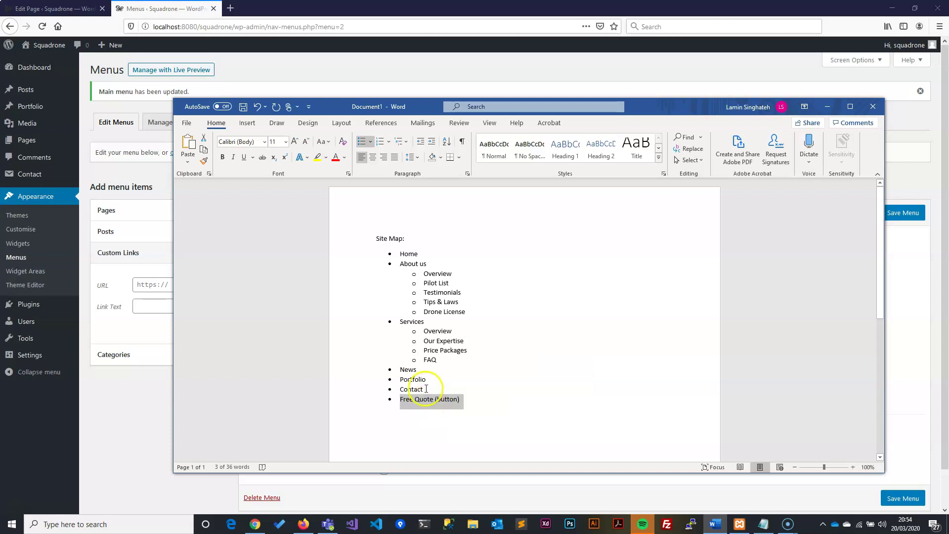
left_click_drag(426, 389, 385, 255)
left_click(336, 157)
left_click(475, 305)
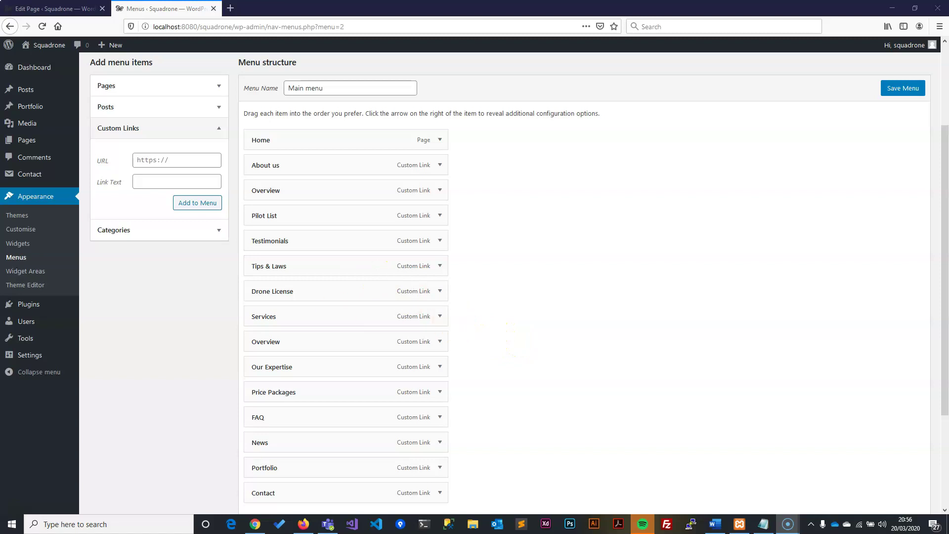
Step: Widen the Word site-map window and move it to the right beside the menu editor
key("alt+Tab")
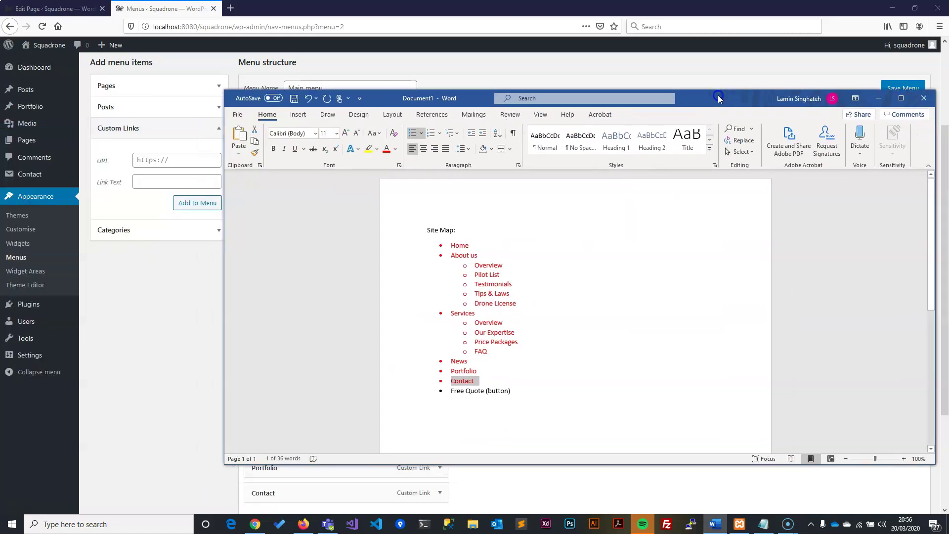
left_click_drag(890, 223, 572, 242)
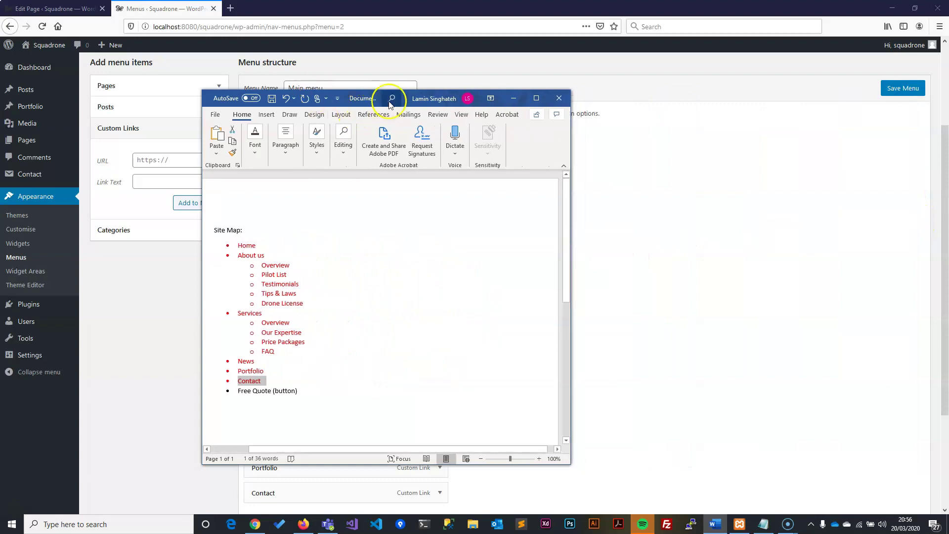
left_click_drag(409, 99, 712, 91)
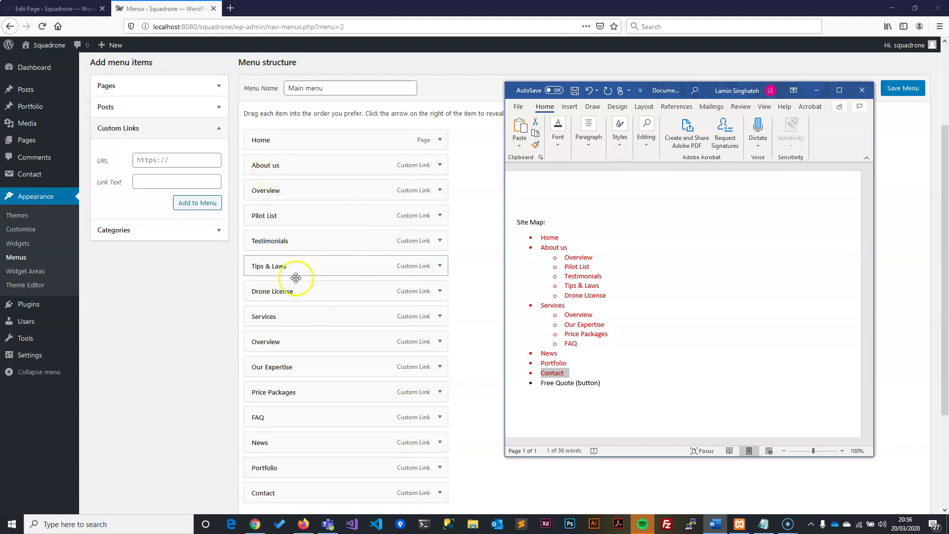
Step: Nest Overview, Pilot List and Testimonials as sub items under About us
left_click(201, 331)
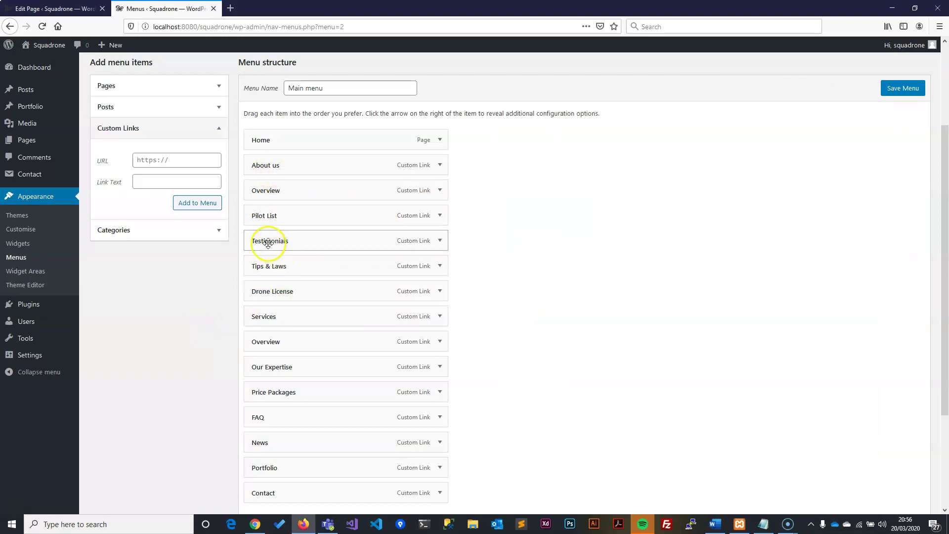
left_click_drag(275, 190, 326, 191)
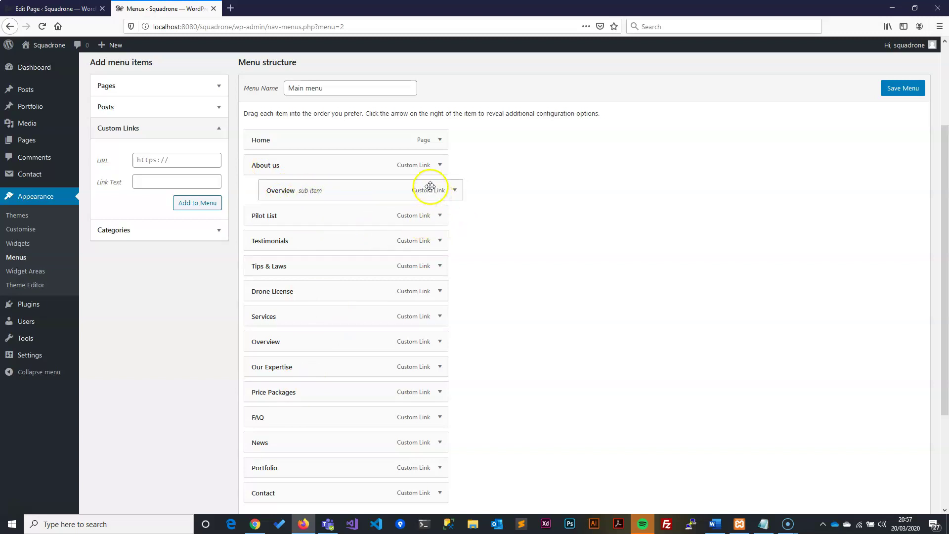
left_click(440, 216)
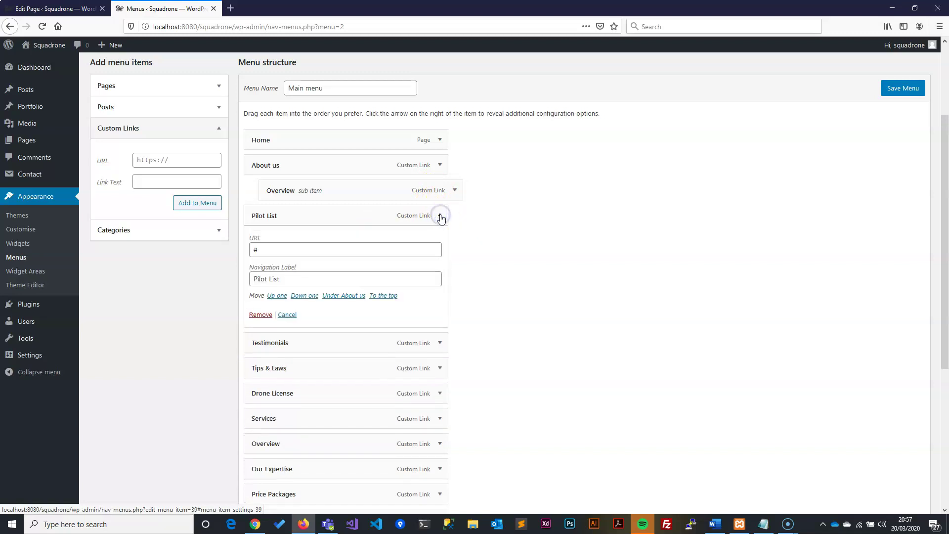
left_click(345, 296)
left_click(455, 215)
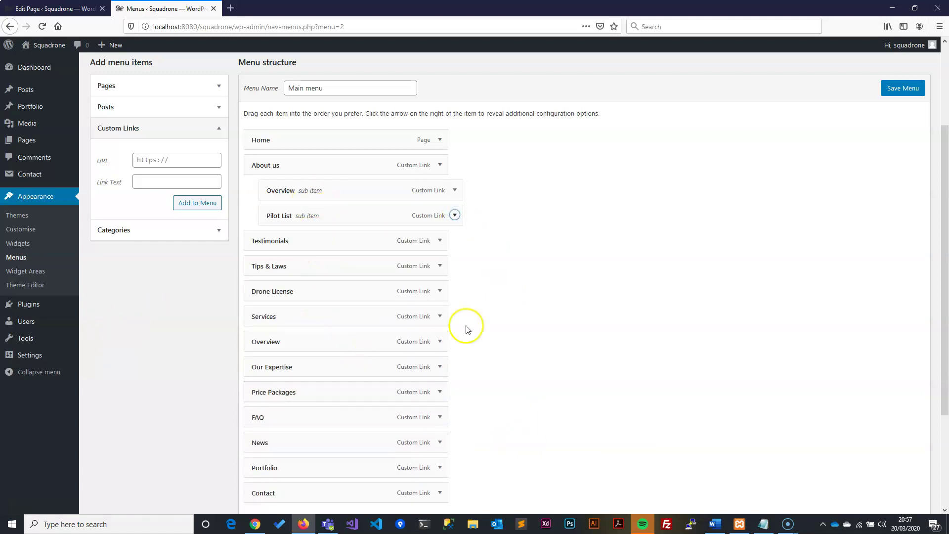
left_click_drag(316, 246, 316, 267)
Step: Nest Tips & Laws, Drone License and the Services sub-items, then save Main menu
left_click_drag(277, 292, 296, 292)
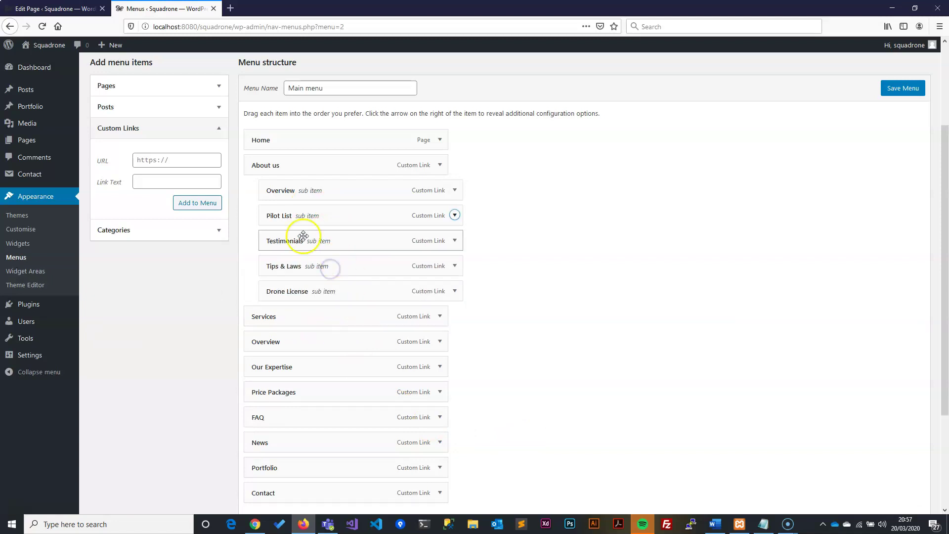
left_click_drag(298, 343, 321, 342)
scroll(328, 281, "down", 3)
left_click_drag(287, 250, 302, 251)
left_click_drag(289, 276, 304, 276)
left_click_drag(279, 301, 294, 307)
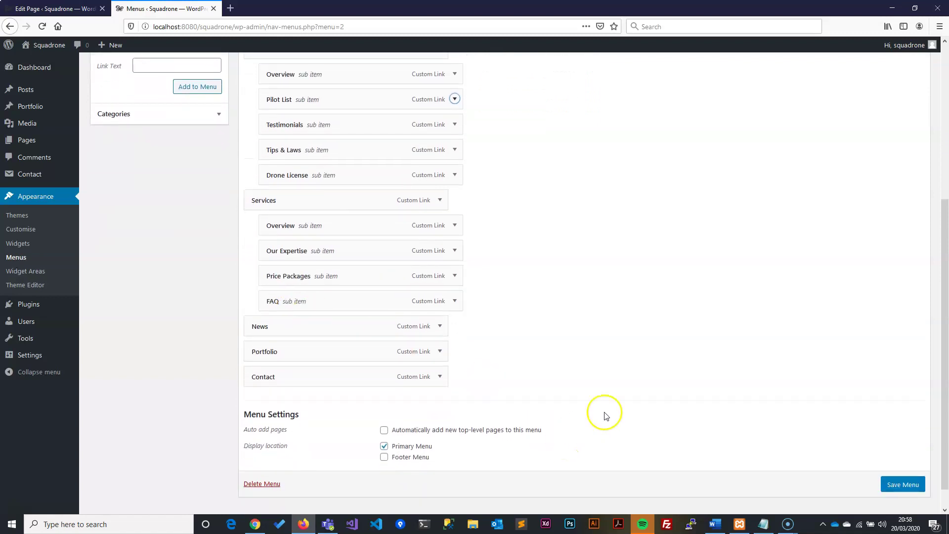
scroll(653, 426, "up", 5)
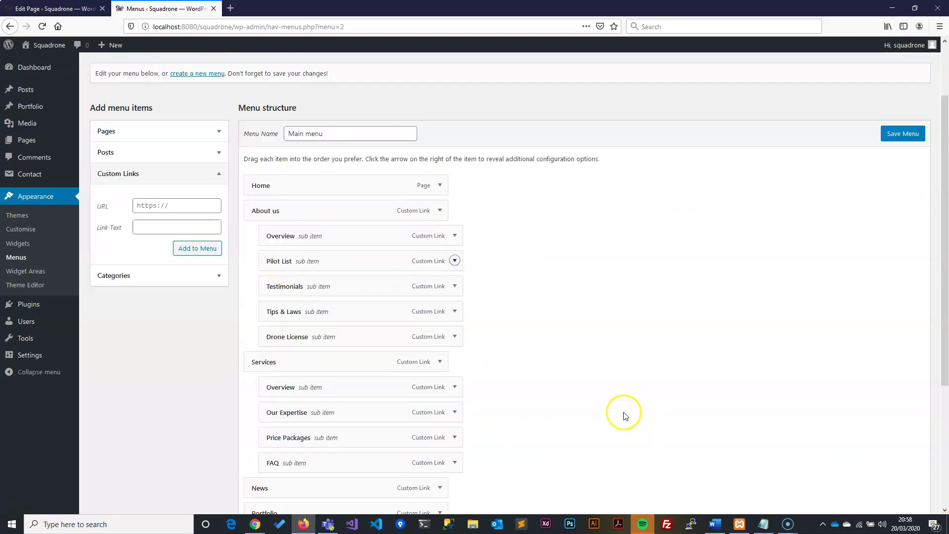
scroll(625, 414, "down", 2)
scroll(625, 414, "down", 3)
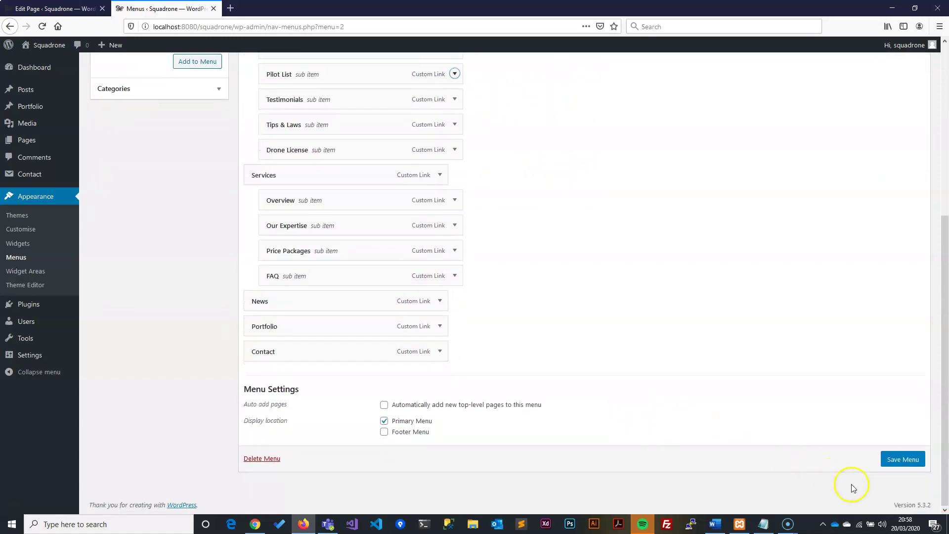
left_click(900, 458)
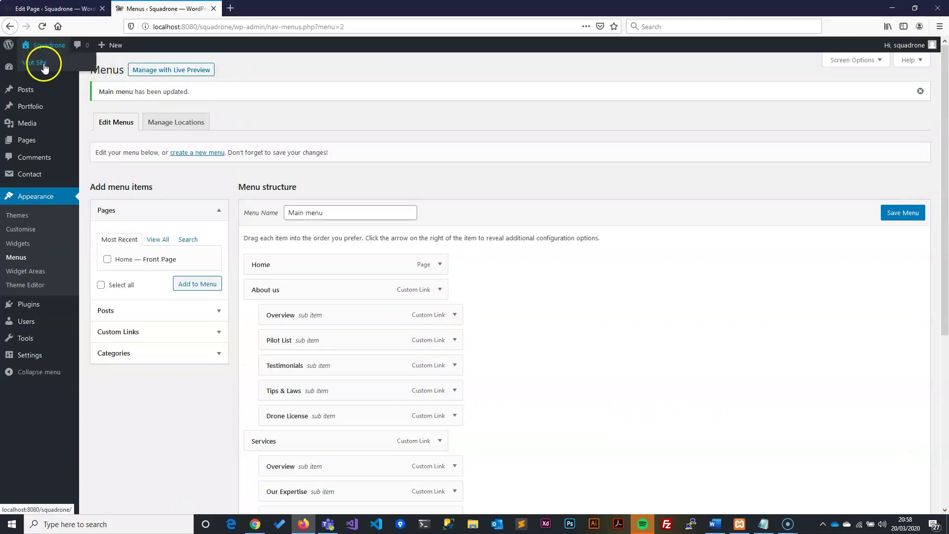
Step: Open the live Squadrone site in a new tab and switch to it
middle_click(42, 60)
left_click(276, 9)
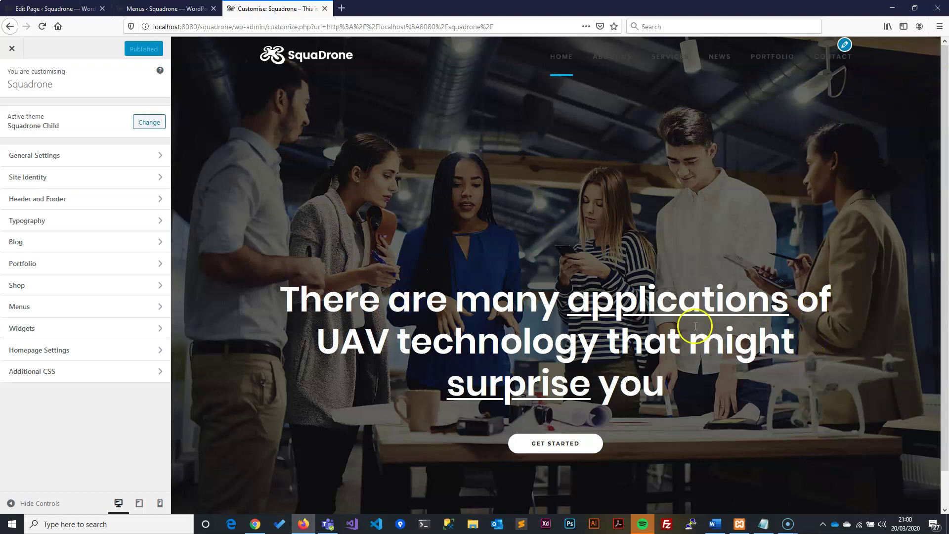
Step: Set the Header and Footer header style to Transparent Light and publish
left_click(78, 157)
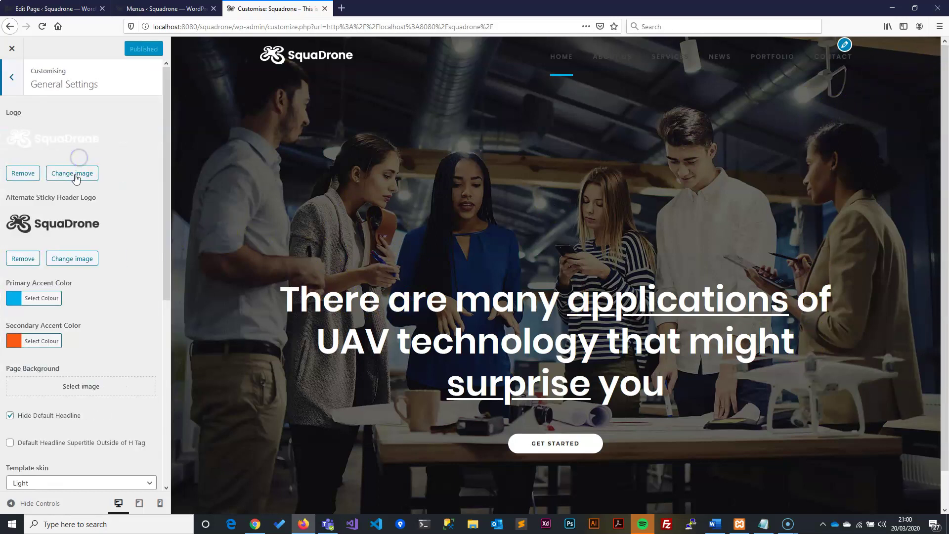
scroll(73, 426, "down", 5)
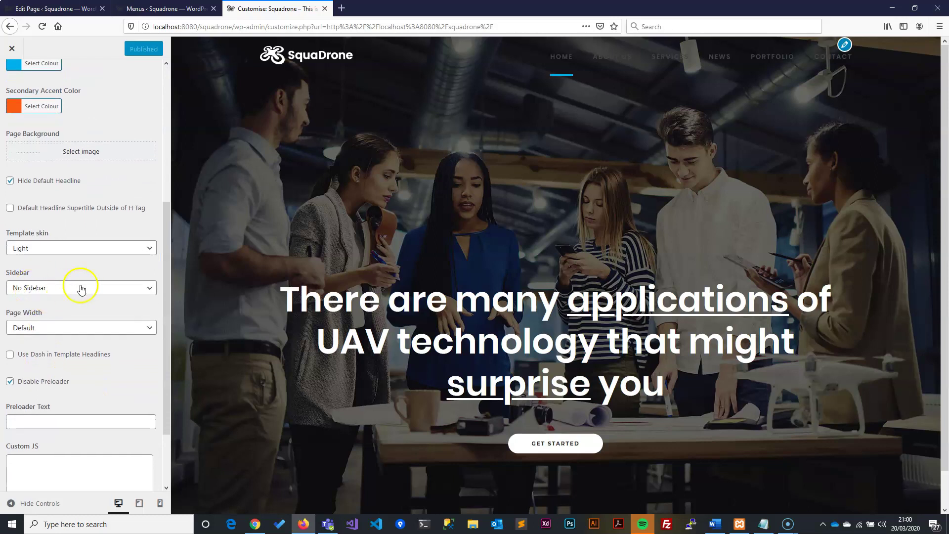
scroll(45, 292, "up", 5)
left_click(13, 82)
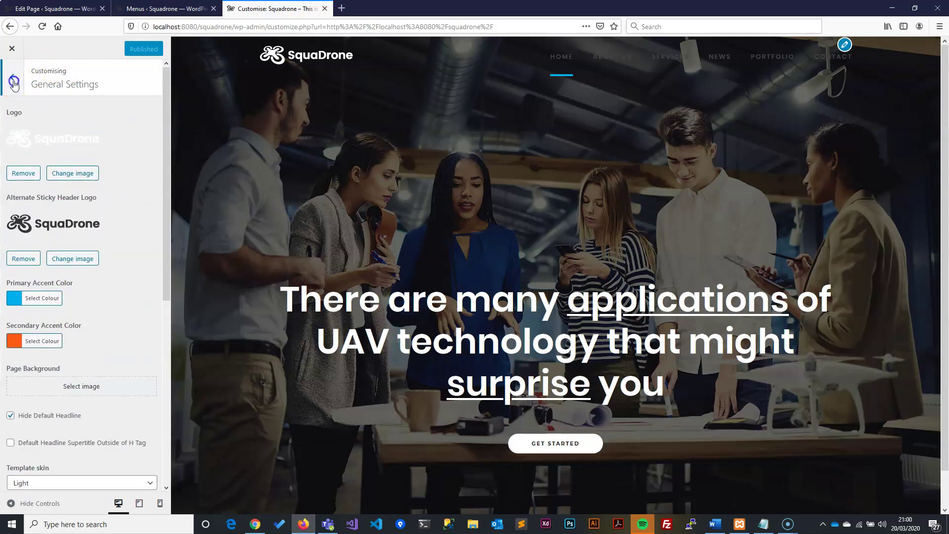
left_click(57, 198)
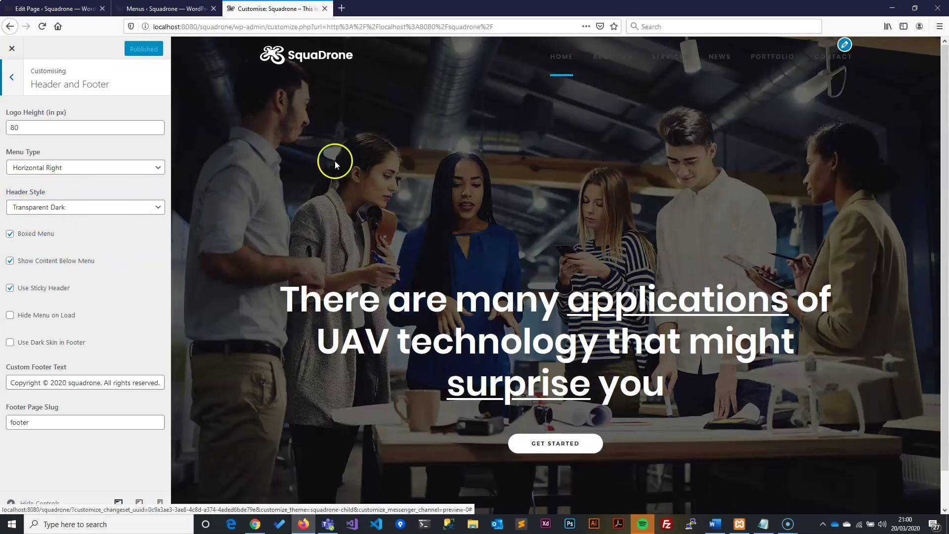
left_click(76, 207)
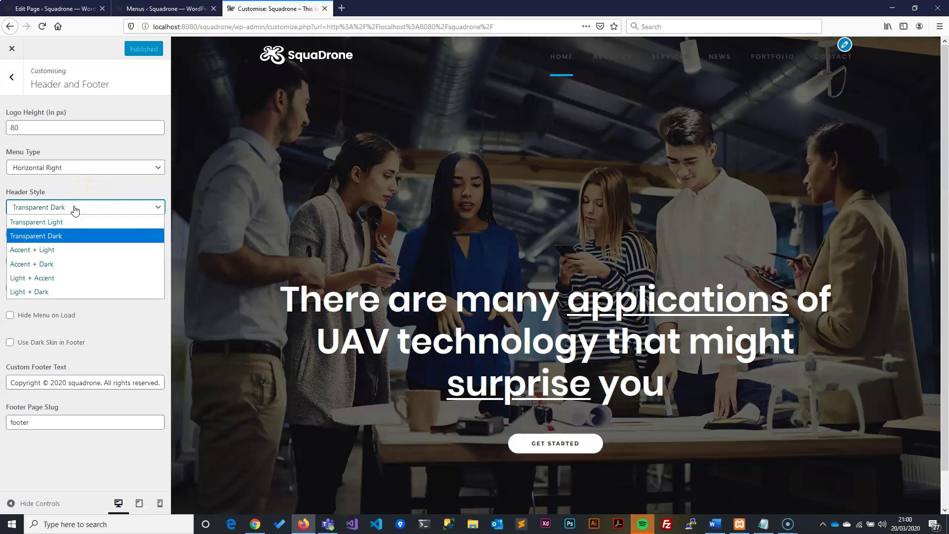
left_click(67, 223)
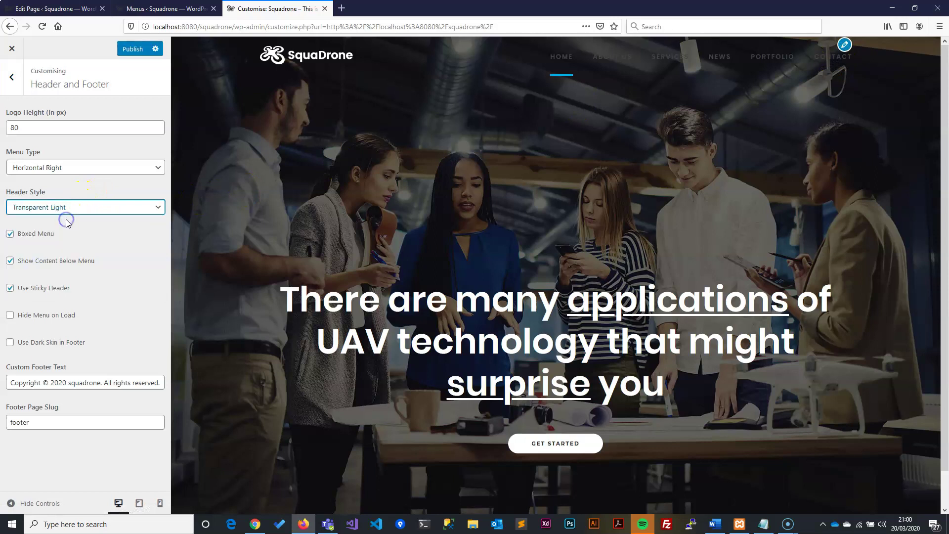
mouse_move(627, 64)
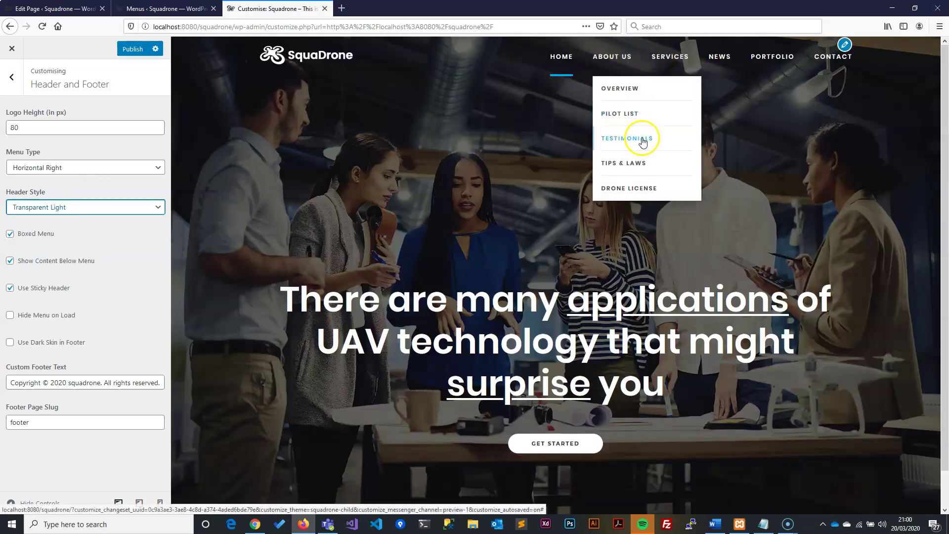
left_click(134, 49)
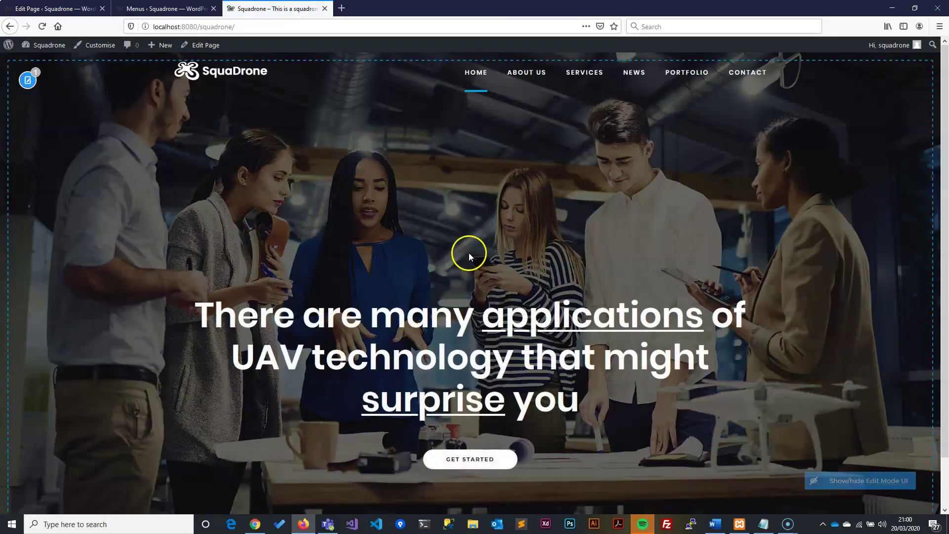
scroll(514, 197, "down", 1)
scroll(514, 196, "up", 1)
mouse_move(534, 73)
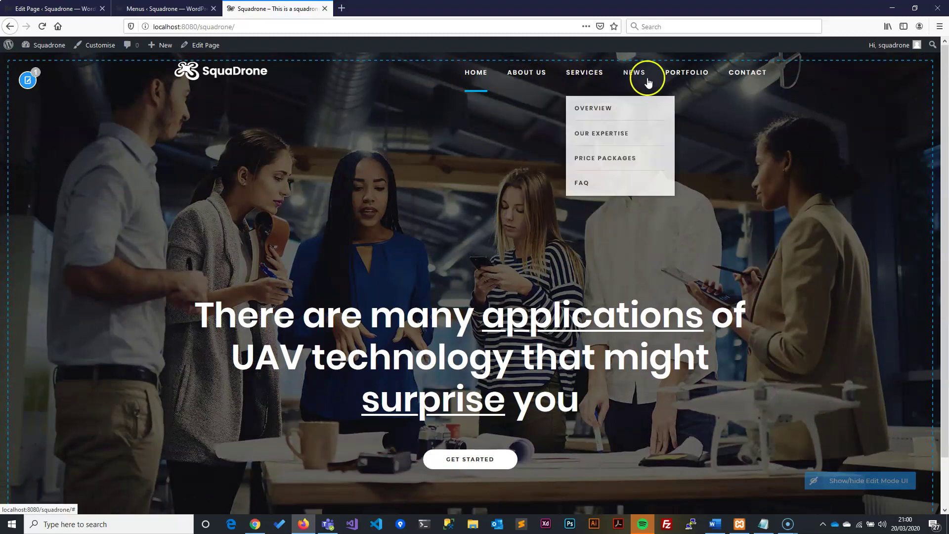
mouse_move(618, 73)
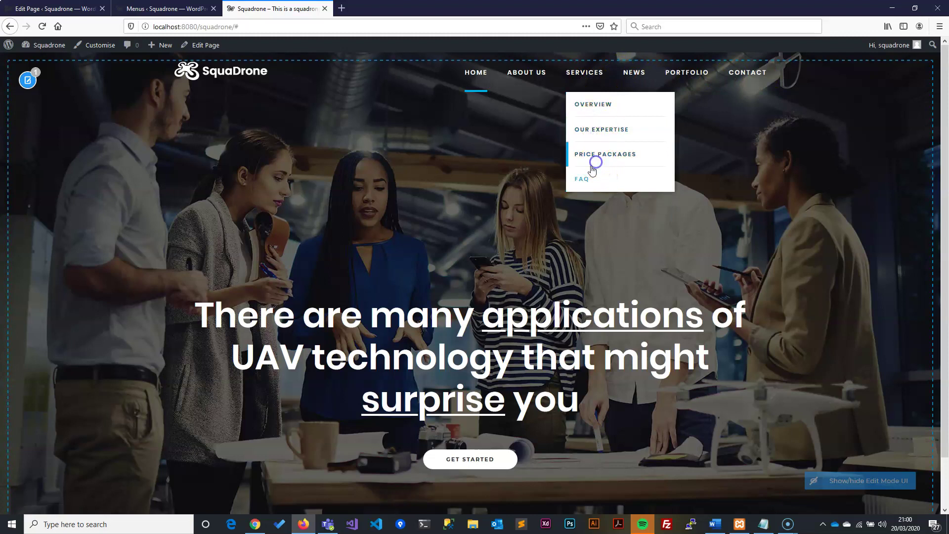
left_click(582, 179)
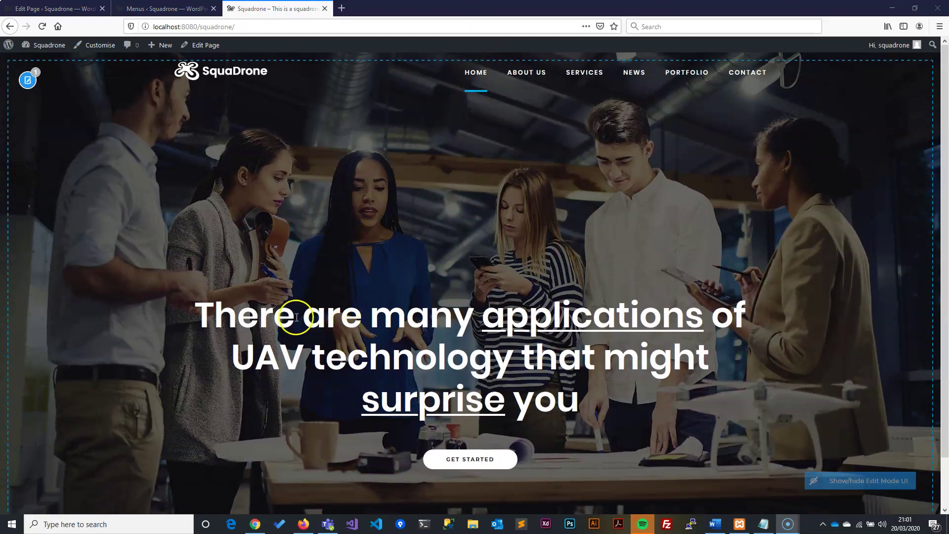
scroll(297, 316, "down", 2)
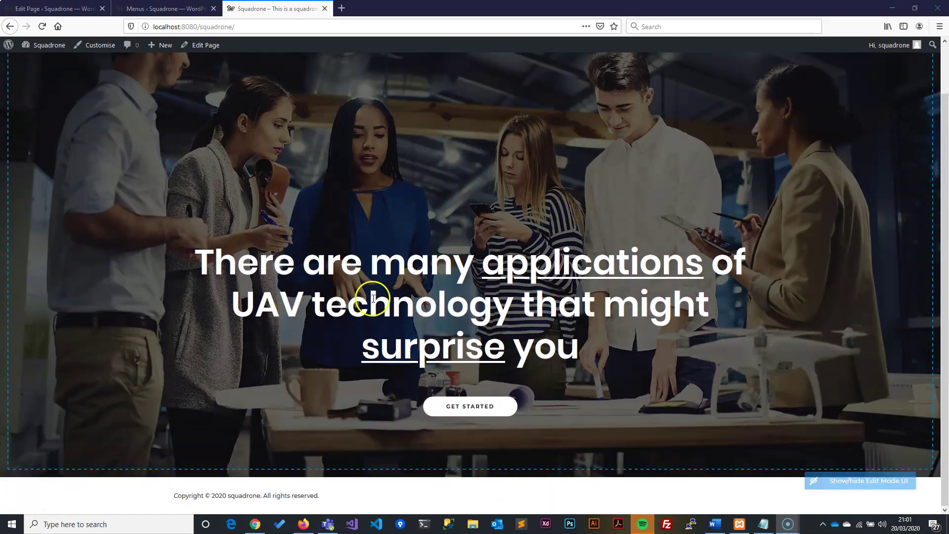